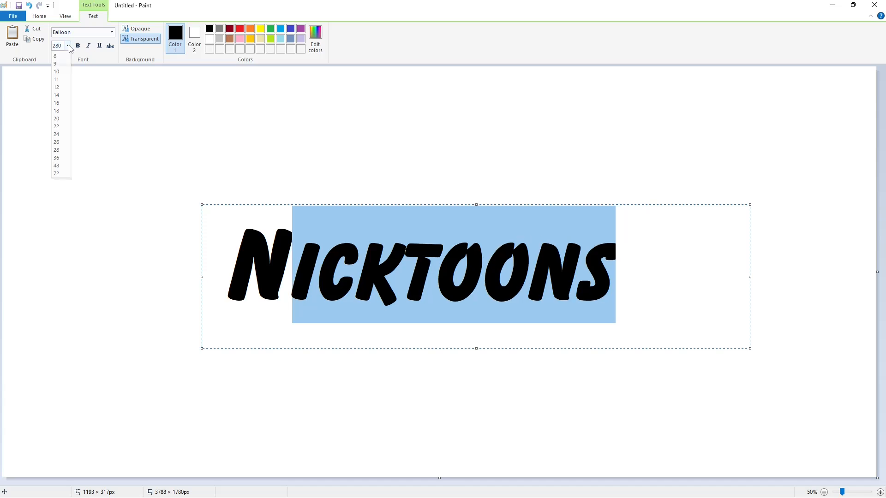
Step: Widen the Nicktoons text box slightly on its left side
{"action": "key", "text": "Return"}
{"action": "left_click", "coordinate": [319, 272]}
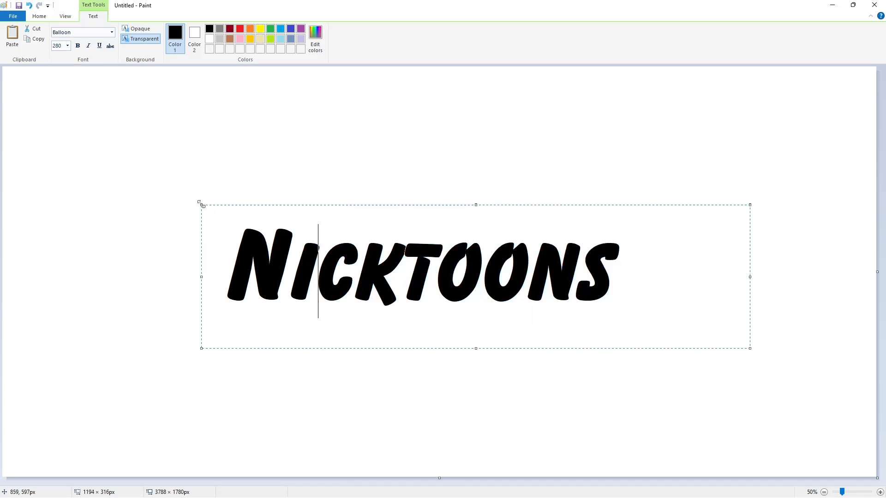
{"action": "left_click_drag", "start_coordinate": [201, 204], "coordinate": [187, 203]}
{"action": "left_click", "coordinate": [626, 278]}
Step: Set the font size of the letters after the capital N to 270
{"action": "key", "text": "ctrl+a"}
{"action": "left_click", "coordinate": [68, 45]}
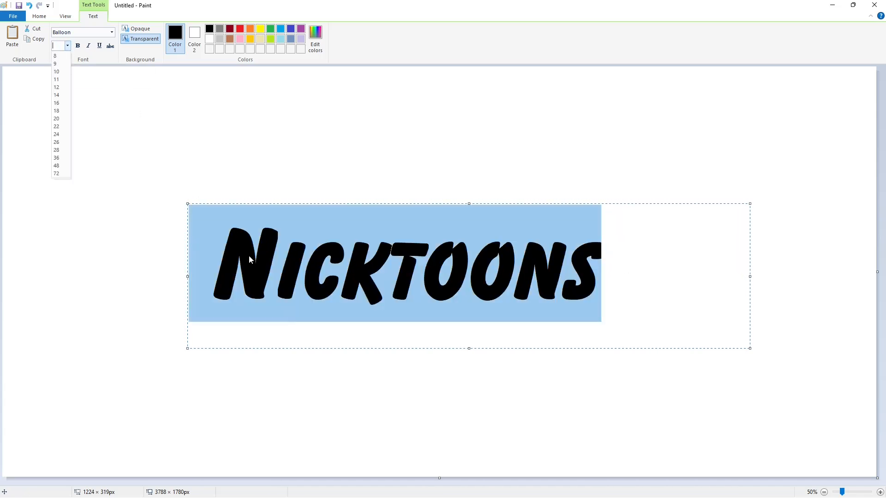
{"action": "left_click", "coordinate": [249, 260]}
{"action": "left_click_drag", "start_coordinate": [602, 277], "coordinate": [190, 203]}
{"action": "left_click", "coordinate": [67, 46]}
{"action": "type", "text": "270"}
{"action": "key", "text": "Return"}
Step: Colour the whole Nicktoons text orange and commit it to the canvas
{"action": "key", "text": "ctrl+a"}
{"action": "left_click", "coordinate": [249, 29]}
{"action": "left_click", "coordinate": [332, 254]}
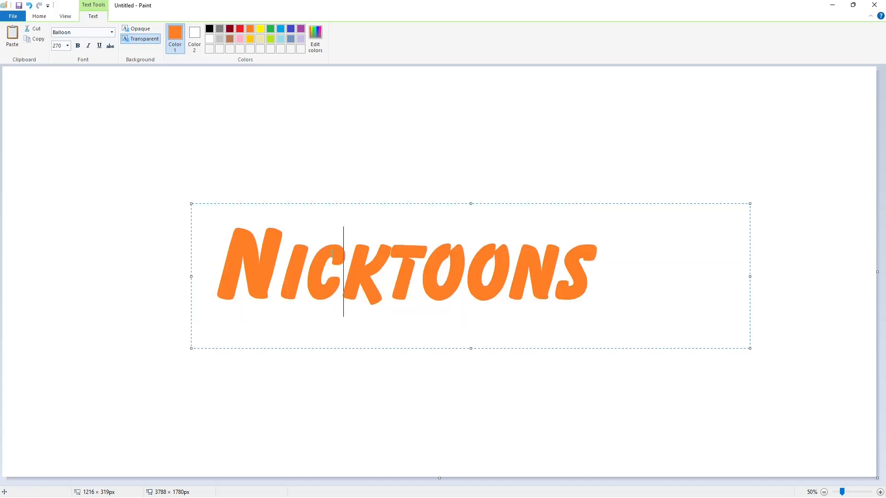
{"action": "left_click", "coordinate": [316, 145]}
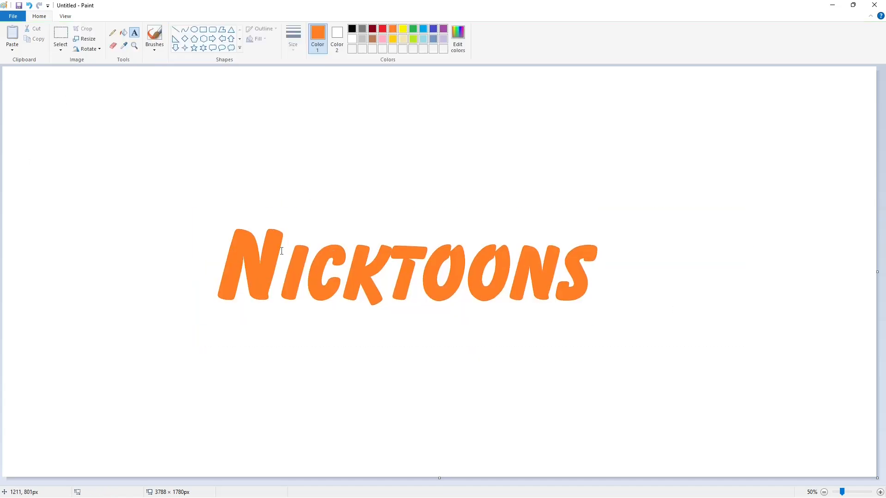
Step: Start a black splat outline with the Curve tool, drawing a rounded lobe above and left of the N
{"action": "left_click", "coordinate": [185, 30]}
{"action": "mouse_move", "coordinate": [238, 177]}
{"action": "left_mouse_down"}
{"action": "mouse_move", "coordinate": [165, 151]}
{"action": "mouse_move", "coordinate": [192, 137]}
{"action": "mouse_move", "coordinate": [191, 128]}
{"action": "left_mouse_up"}
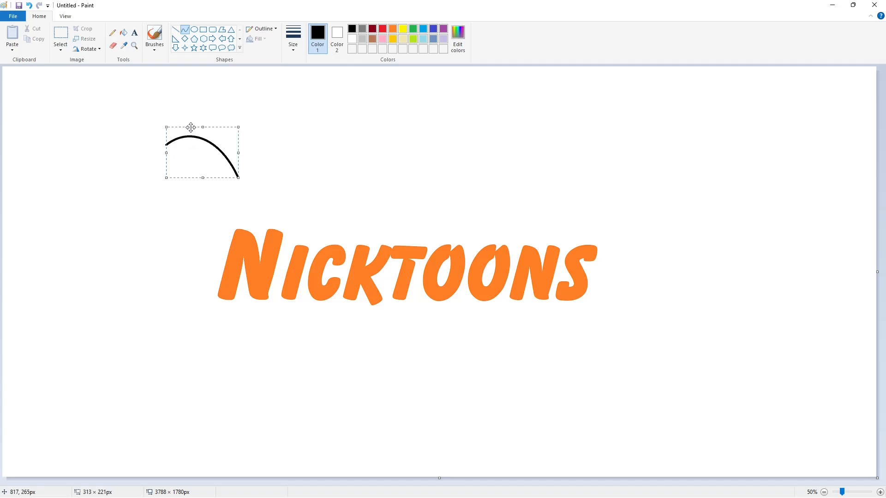
{"action": "left_click", "coordinate": [290, 172]}
{"action": "mouse_move", "coordinate": [166, 145]}
{"action": "left_mouse_down"}
{"action": "mouse_move", "coordinate": [188, 189]}
{"action": "mouse_move", "coordinate": [158, 159]}
{"action": "mouse_move", "coordinate": [158, 190]}
{"action": "left_mouse_up"}
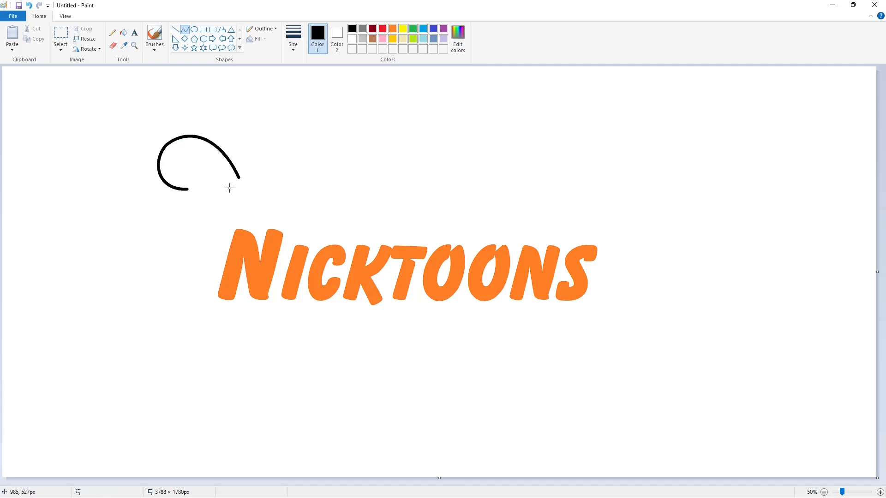
{"action": "key", "text": "ctrl+z"}
{"action": "mouse_move", "coordinate": [166, 145]}
{"action": "left_mouse_down"}
{"action": "mouse_move", "coordinate": [189, 191]}
{"action": "mouse_move", "coordinate": [148, 169]}
{"action": "left_mouse_up"}
{"action": "left_click_drag", "start_coordinate": [148, 169], "coordinate": [161, 189]}
{"action": "left_click", "coordinate": [228, 188]}
{"action": "key", "text": "ctrl+z"}
{"action": "left_click_drag", "start_coordinate": [166, 144], "coordinate": [182, 189]}
Step: Continue the splat outline with a rounded inlet toward the N and a second lobe on the text's left side
{"action": "left_click_drag", "start_coordinate": [174, 168], "coordinate": [151, 159]}
{"action": "mouse_move", "coordinate": [152, 159]}
{"action": "left_mouse_down"}
{"action": "mouse_move", "coordinate": [156, 187]}
{"action": "mouse_move", "coordinate": [244, 196]}
{"action": "left_mouse_up"}
{"action": "left_click", "coordinate": [224, 188]}
{"action": "mouse_move", "coordinate": [221, 216]}
{"action": "left_mouse_down"}
{"action": "mouse_move", "coordinate": [225, 234]}
{"action": "mouse_move", "coordinate": [179, 216]}
{"action": "mouse_move", "coordinate": [133, 220]}
{"action": "mouse_move", "coordinate": [134, 201]}
{"action": "mouse_move", "coordinate": [181, 245]}
{"action": "mouse_move", "coordinate": [134, 248]}
{"action": "mouse_move", "coordinate": [180, 258]}
{"action": "left_mouse_up"}
{"action": "left_click", "coordinate": [288, 226]}
{"action": "left_click", "coordinate": [256, 228]}
{"action": "left_click_drag", "start_coordinate": [183, 253], "coordinate": [211, 244]}
Step: Draw a large outline lobe left of the N, ending in a narrow notch beside the letter's foot
{"action": "left_click_drag", "start_coordinate": [206, 261], "coordinate": [114, 303]}
{"action": "left_click", "coordinate": [190, 266]}
{"action": "left_click_drag", "start_coordinate": [143, 277], "coordinate": [140, 256]}
{"action": "mouse_move", "coordinate": [119, 281]}
{"action": "left_mouse_down"}
{"action": "mouse_move", "coordinate": [105, 278]}
{"action": "mouse_move", "coordinate": [186, 297]}
{"action": "mouse_move", "coordinate": [158, 322]}
{"action": "left_mouse_up"}
{"action": "left_click", "coordinate": [234, 283]}
{"action": "key", "text": "ctrl+z"}
{"action": "mouse_move", "coordinate": [114, 303]}
{"action": "left_mouse_down"}
{"action": "mouse_move", "coordinate": [158, 308]}
{"action": "mouse_move", "coordinate": [187, 297]}
{"action": "mouse_move", "coordinate": [129, 321]}
{"action": "mouse_move", "coordinate": [152, 323]}
{"action": "mouse_move", "coordinate": [187, 298]}
{"action": "mouse_move", "coordinate": [118, 323]}
{"action": "mouse_move", "coordinate": [152, 321]}
{"action": "left_mouse_up"}
{"action": "left_click", "coordinate": [267, 311]}
{"action": "key", "text": "ctrl+z"}
{"action": "left_click", "coordinate": [231, 309]}
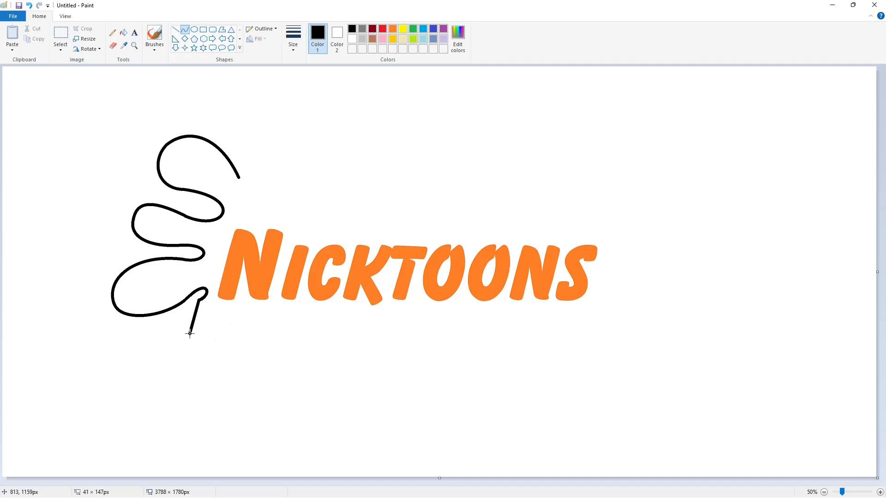
Step: Add a small rounded lobe to the outline just below and left of the N's foot
{"action": "left_click_drag", "start_coordinate": [183, 309], "coordinate": [176, 305]}
{"action": "left_click_drag", "start_coordinate": [175, 324], "coordinate": [190, 335]}
{"action": "left_click", "coordinate": [231, 321]}
{"action": "key", "text": "ctrl+z"}
{"action": "left_click_drag", "start_coordinate": [191, 317], "coordinate": [180, 305]}
{"action": "left_click_drag", "start_coordinate": [179, 322], "coordinate": [217, 317]}
{"action": "left_click", "coordinate": [226, 332]}
{"action": "left_click_drag", "start_coordinate": [198, 334], "coordinate": [198, 339]}
{"action": "left_click_drag", "start_coordinate": [206, 327], "coordinate": [197, 336]}
{"action": "left_click", "coordinate": [275, 324]}
{"action": "left_click", "coordinate": [249, 328]}
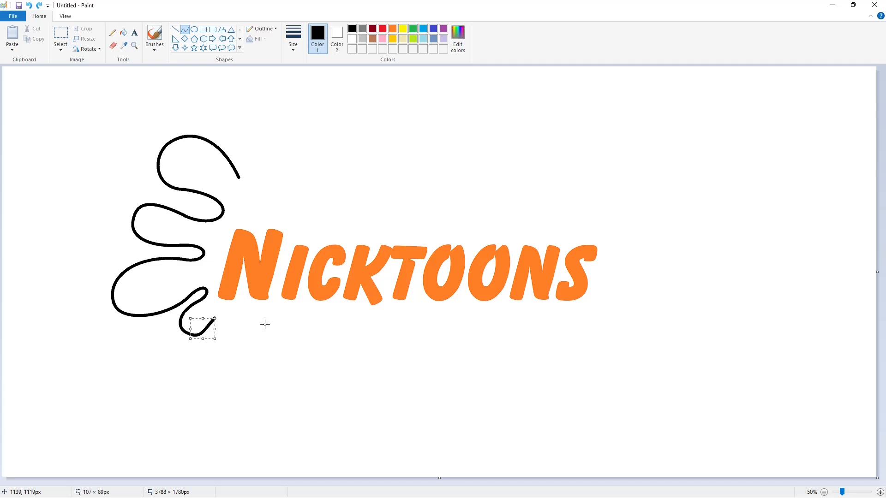
Step: Extend the outline with a narrow inlet under the N and a large lobe reaching to the lower left
{"action": "left_click", "coordinate": [254, 330]}
{"action": "left_click_drag", "start_coordinate": [236, 310], "coordinate": [152, 392]}
{"action": "left_click", "coordinate": [270, 334]}
{"action": "left_click", "coordinate": [285, 336]}
{"action": "left_click_drag", "start_coordinate": [167, 352], "coordinate": [209, 390]}
{"action": "left_click", "coordinate": [207, 377]}
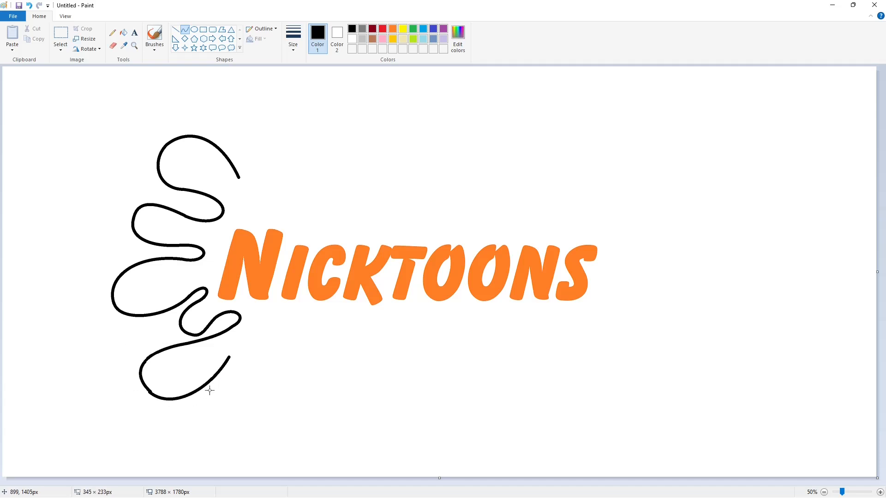
{"action": "left_click", "coordinate": [270, 400]}
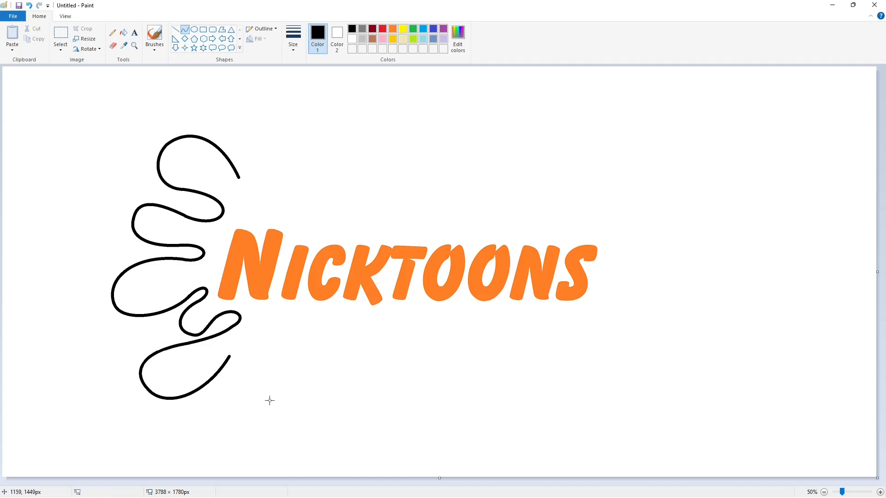
Step: Curve the outline into a rounded inlet below the gap between the N and the i
{"action": "left_click_drag", "start_coordinate": [253, 370], "coordinate": [253, 371]}
{"action": "left_click_drag", "start_coordinate": [257, 349], "coordinate": [259, 314]}
{"action": "mouse_move", "coordinate": [277, 342]}
{"action": "left_mouse_down"}
{"action": "mouse_move", "coordinate": [283, 353]}
{"action": "mouse_move", "coordinate": [239, 332]}
{"action": "left_mouse_up"}
{"action": "key", "text": "ctrl+z"}
{"action": "mouse_move", "coordinate": [266, 335]}
{"action": "left_mouse_down"}
{"action": "mouse_move", "coordinate": [248, 372]}
{"action": "mouse_move", "coordinate": [262, 367]}
{"action": "left_mouse_up"}
{"action": "left_click", "coordinate": [306, 348]}
{"action": "left_click", "coordinate": [263, 368]}
{"action": "left_click", "coordinate": [314, 374]}
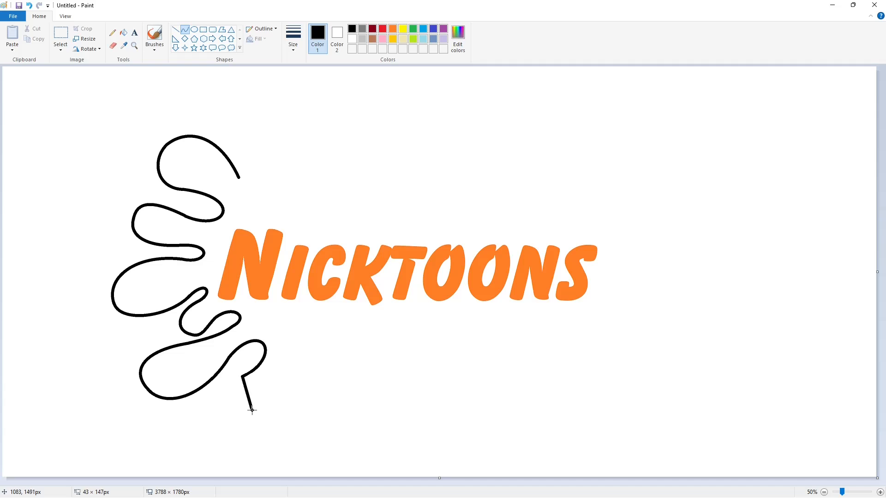
Step: Continue the outline with a lobe below the N, an inlet below the c and a deep lobe beneath it
{"action": "mouse_move", "coordinate": [252, 409]}
{"action": "left_mouse_down"}
{"action": "mouse_move", "coordinate": [223, 409]}
{"action": "mouse_move", "coordinate": [293, 368]}
{"action": "mouse_move", "coordinate": [290, 395]}
{"action": "left_mouse_up"}
{"action": "left_click_drag", "start_coordinate": [322, 368], "coordinate": [307, 347]}
{"action": "mouse_move", "coordinate": [321, 353]}
{"action": "left_mouse_down"}
{"action": "mouse_move", "coordinate": [325, 346]}
{"action": "mouse_move", "coordinate": [306, 347]}
{"action": "left_mouse_up"}
{"action": "key", "text": "ctrl+z"}
{"action": "mouse_move", "coordinate": [321, 353]}
{"action": "left_mouse_down"}
{"action": "mouse_move", "coordinate": [327, 344]}
{"action": "mouse_move", "coordinate": [311, 425]}
{"action": "left_mouse_up"}
{"action": "left_click_drag", "start_coordinate": [322, 382], "coordinate": [328, 381]}
{"action": "mouse_move", "coordinate": [315, 404]}
{"action": "left_mouse_down"}
{"action": "mouse_move", "coordinate": [291, 404]}
{"action": "mouse_move", "coordinate": [348, 375]}
{"action": "left_mouse_up"}
{"action": "left_click_drag", "start_coordinate": [319, 416], "coordinate": [325, 436]}
{"action": "left_click_drag", "start_coordinate": [344, 405], "coordinate": [351, 417]}
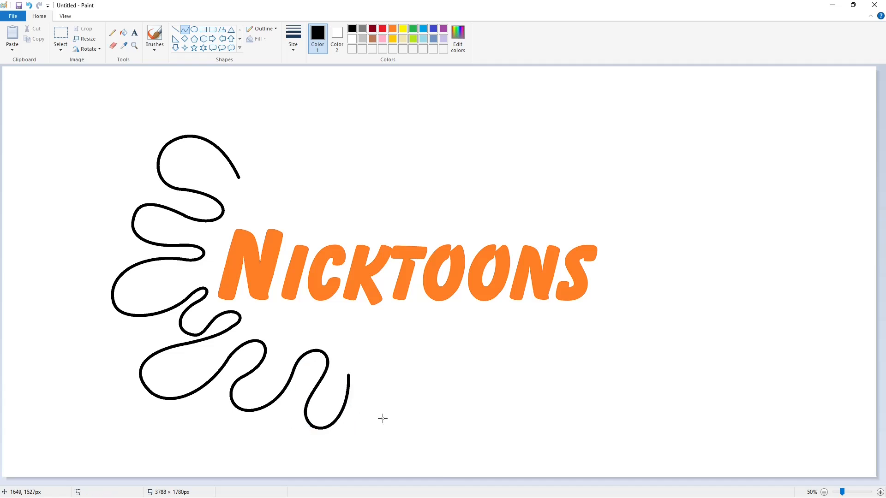
Step: Continue the wavy lower outline with alternating inlets and lobes from below the k to below the n
{"action": "left_click_drag", "start_coordinate": [354, 357], "coordinate": [359, 335]}
{"action": "left_click_drag", "start_coordinate": [367, 378], "coordinate": [402, 429]}
{"action": "left_click_drag", "start_coordinate": [410, 360], "coordinate": [416, 358]}
{"action": "mouse_move", "coordinate": [406, 364]}
{"action": "left_mouse_down"}
{"action": "mouse_move", "coordinate": [404, 355]}
{"action": "mouse_move", "coordinate": [430, 416]}
{"action": "mouse_move", "coordinate": [446, 423]}
{"action": "mouse_move", "coordinate": [397, 406]}
{"action": "left_mouse_up"}
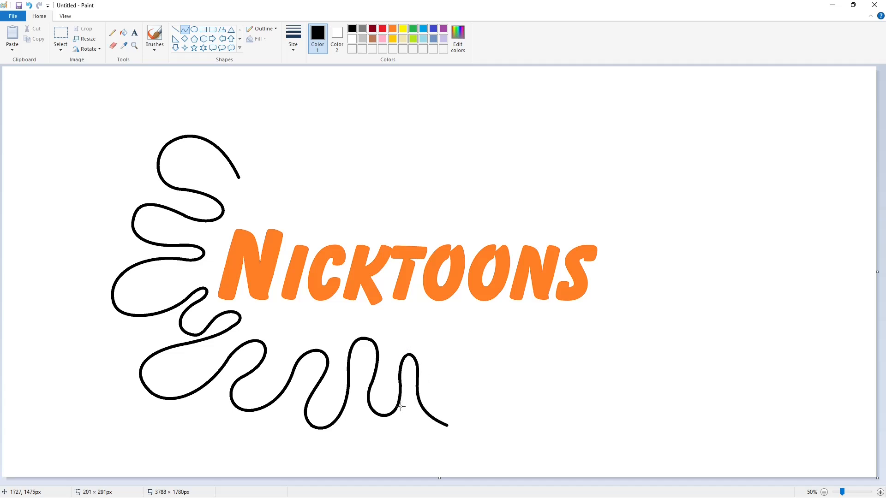
{"action": "left_click", "coordinate": [446, 425]}
{"action": "mouse_move", "coordinate": [473, 386]}
{"action": "left_mouse_down"}
{"action": "mouse_move", "coordinate": [474, 431]}
{"action": "mouse_move", "coordinate": [498, 409]}
{"action": "mouse_move", "coordinate": [445, 338]}
{"action": "mouse_move", "coordinate": [430, 350]}
{"action": "mouse_move", "coordinate": [533, 344]}
{"action": "mouse_move", "coordinate": [498, 372]}
{"action": "mouse_move", "coordinate": [531, 386]}
{"action": "mouse_move", "coordinate": [517, 405]}
{"action": "left_mouse_up"}
{"action": "left_click", "coordinate": [517, 405]}
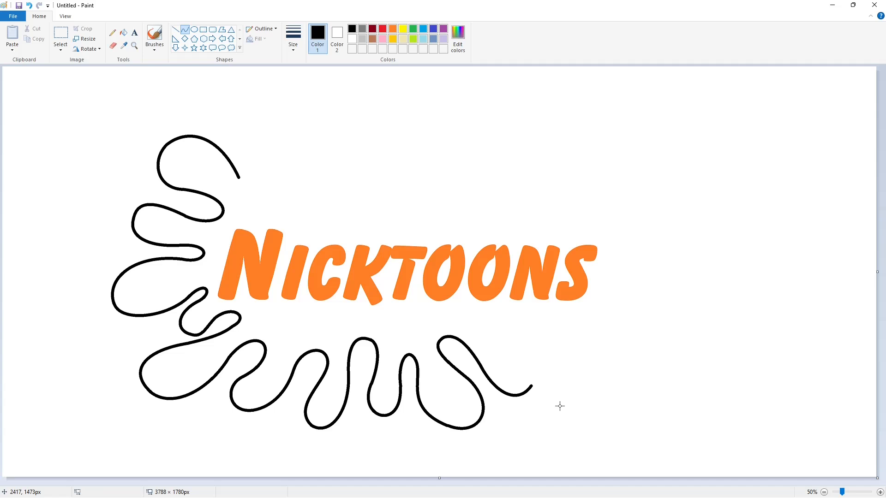
Step: Bend the outline into a small hooked inlet below the n
{"action": "left_click_drag", "start_coordinate": [533, 374], "coordinate": [508, 353]}
{"action": "left_click", "coordinate": [521, 368]}
{"action": "left_click_drag", "start_coordinate": [575, 350], "coordinate": [535, 376]}
{"action": "left_click_drag", "start_coordinate": [516, 345], "coordinate": [562, 386]}
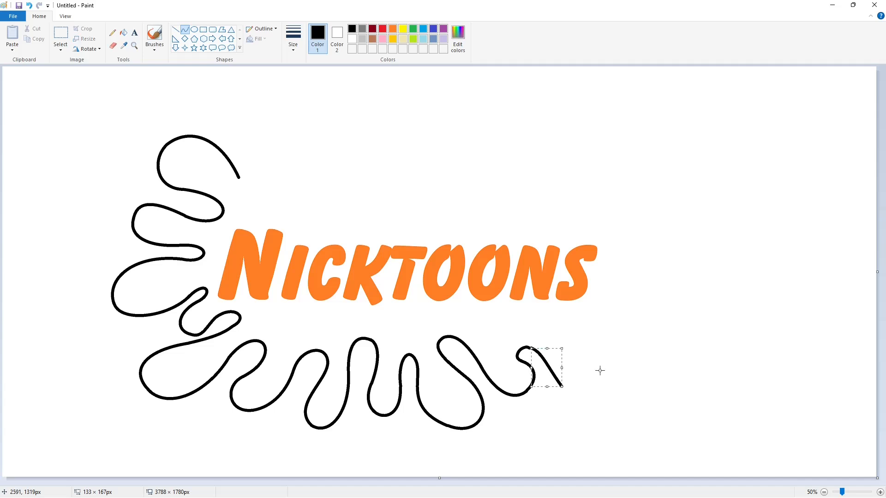
Step: Extend the outline with a lobe below the s, a rounded inlet and another lobe to its lower right
{"action": "left_click", "coordinate": [585, 377]}
{"action": "key", "text": "ctrl+z"}
{"action": "left_click_drag", "start_coordinate": [530, 347], "coordinate": [562, 388]}
{"action": "left_click", "coordinate": [592, 379]}
{"action": "key", "text": "ctrl+z"}
{"action": "left_click_drag", "start_coordinate": [530, 347], "coordinate": [665, 346]}
{"action": "left_click", "coordinate": [603, 382]}
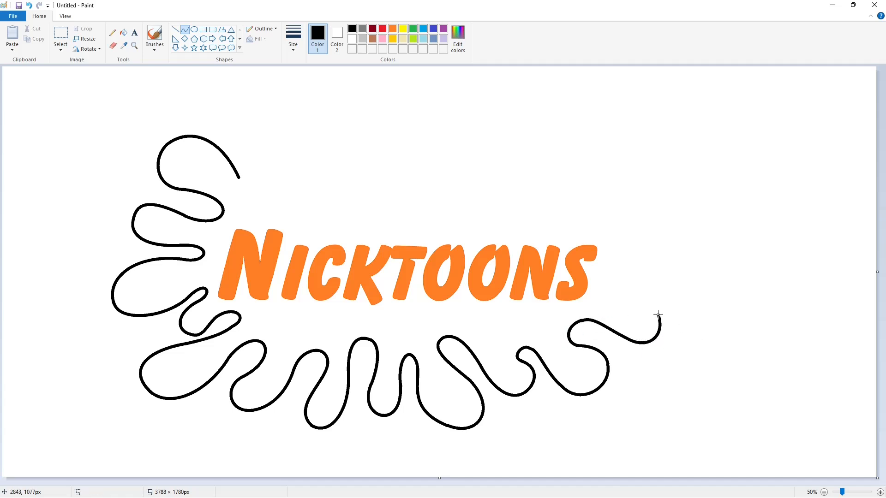
Step: Curve the outline back into a rounded inlet beside the foot of the s
{"action": "left_click_drag", "start_coordinate": [639, 309], "coordinate": [643, 301]}
{"action": "left_click", "coordinate": [644, 302]}
{"action": "key", "text": "ctrl+z"}
{"action": "left_click_drag", "start_coordinate": [609, 298], "coordinate": [655, 298]}
{"action": "left_click_drag", "start_coordinate": [611, 281], "coordinate": [603, 271]}
{"action": "left_click", "coordinate": [618, 275]}
{"action": "left_click", "coordinate": [709, 308]}
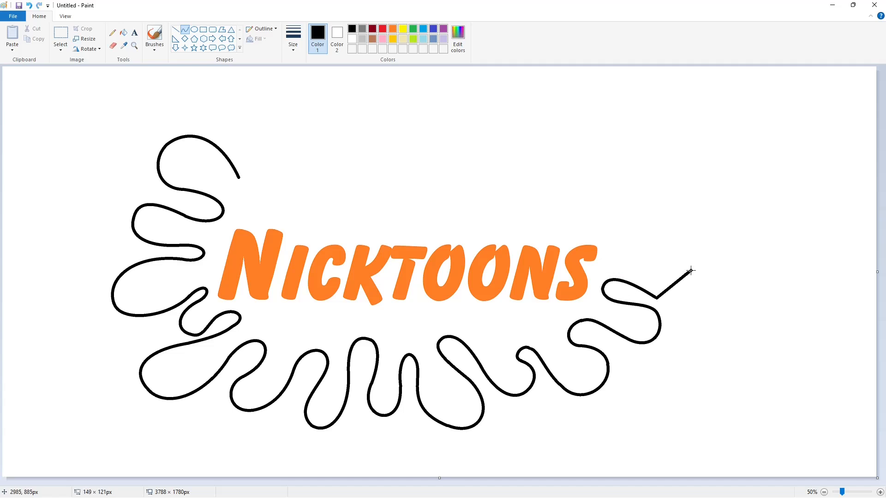
Step: Draw the outline's rightmost lobe and the small notch above it
{"action": "left_click_drag", "start_coordinate": [691, 271], "coordinate": [692, 271]}
{"action": "left_click_drag", "start_coordinate": [687, 302], "coordinate": [682, 313]}
{"action": "left_click", "coordinate": [719, 298]}
{"action": "left_click", "coordinate": [745, 300]}
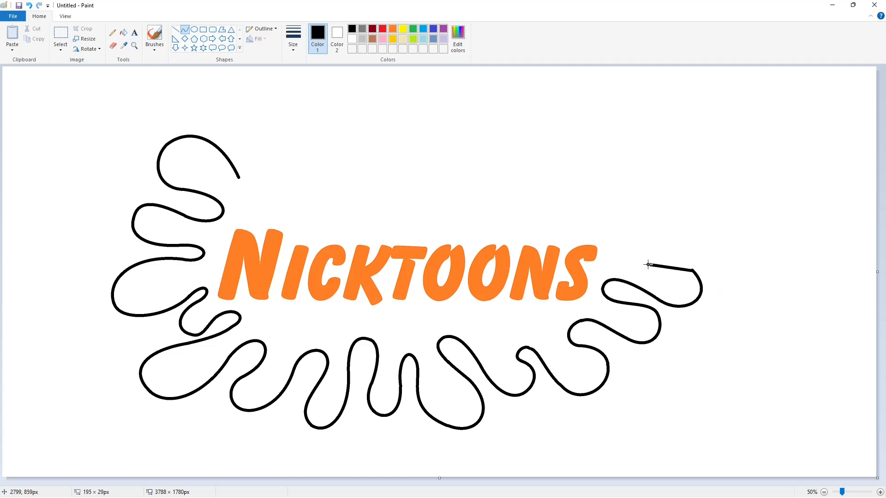
{"action": "left_click_drag", "start_coordinate": [648, 264], "coordinate": [646, 263]}
{"action": "left_click", "coordinate": [676, 258]}
{"action": "left_click", "coordinate": [676, 257]}
{"action": "left_click", "coordinate": [728, 268]}
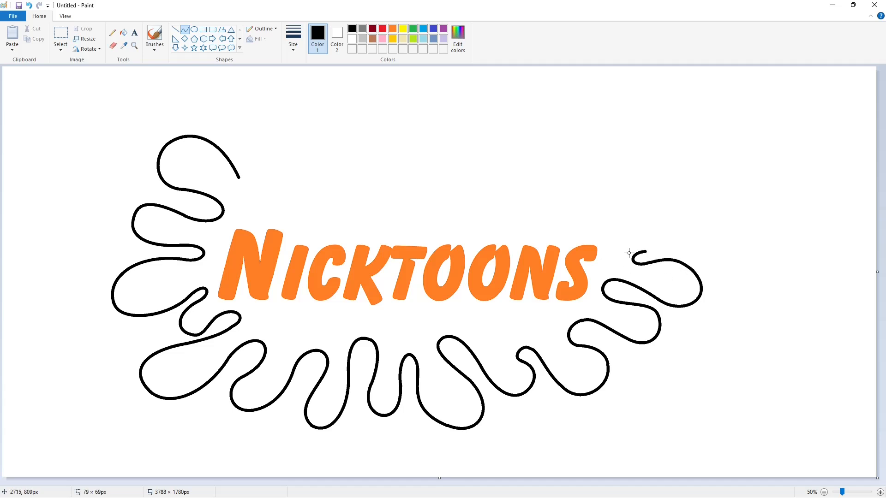
Step: Add a lobe to the upper right of the s and curve the outline back into an inlet near that letter
{"action": "mouse_move", "coordinate": [667, 238]}
{"action": "left_mouse_down"}
{"action": "mouse_move", "coordinate": [689, 251]}
{"action": "mouse_move", "coordinate": [612, 233]}
{"action": "mouse_move", "coordinate": [668, 216]}
{"action": "mouse_move", "coordinate": [612, 235]}
{"action": "left_mouse_up"}
{"action": "left_click", "coordinate": [716, 251]}
{"action": "left_click", "coordinate": [763, 231]}
{"action": "key", "text": "ctrl+z"}
{"action": "mouse_move", "coordinate": [662, 224]}
{"action": "left_mouse_down"}
{"action": "mouse_move", "coordinate": [673, 219]}
{"action": "mouse_move", "coordinate": [589, 224]}
{"action": "mouse_move", "coordinate": [641, 164]}
{"action": "mouse_move", "coordinate": [660, 199]}
{"action": "left_mouse_up"}
{"action": "left_click", "coordinate": [667, 216]}
{"action": "left_click", "coordinate": [695, 243]}
Step: Draw the large rounded lobe at the upper-right corner of the splat outline
{"action": "left_click", "coordinate": [662, 182]}
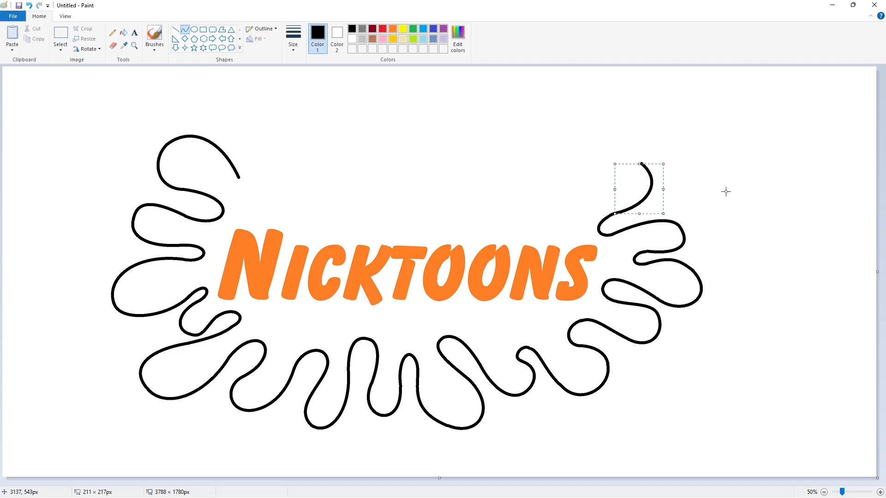
{"action": "left_click", "coordinate": [722, 195]}
{"action": "mouse_move", "coordinate": [642, 162]}
{"action": "left_mouse_down"}
{"action": "mouse_move", "coordinate": [575, 184]}
{"action": "mouse_move", "coordinate": [621, 149]}
{"action": "left_mouse_up"}
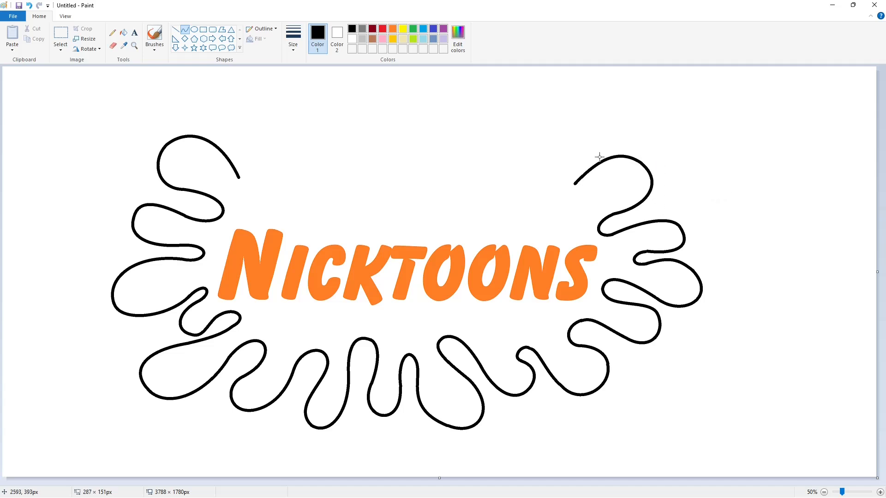
{"action": "left_click", "coordinate": [585, 155]}
{"action": "left_click", "coordinate": [702, 181]}
Step: Continue the top outline leftward with an inlet above the n, a small lobe and a narrow inlet above the second o
{"action": "left_click_drag", "start_coordinate": [575, 183], "coordinate": [536, 212]}
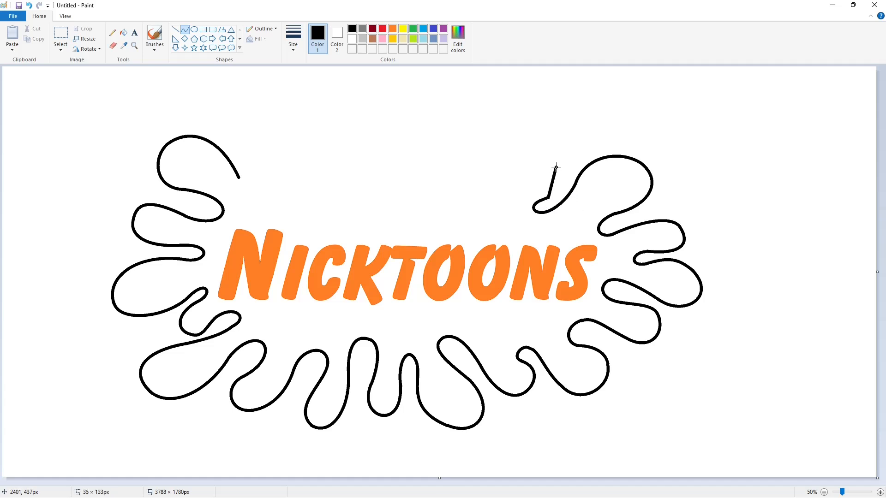
{"action": "mouse_move", "coordinate": [555, 167]}
{"action": "left_mouse_down"}
{"action": "mouse_move", "coordinate": [570, 172]}
{"action": "mouse_move", "coordinate": [505, 199]}
{"action": "mouse_move", "coordinate": [537, 163]}
{"action": "mouse_move", "coordinate": [531, 199]}
{"action": "mouse_move", "coordinate": [531, 161]}
{"action": "left_mouse_up"}
{"action": "left_click", "coordinate": [611, 190]}
{"action": "left_click", "coordinate": [509, 202]}
{"action": "left_click_drag", "start_coordinate": [511, 190], "coordinate": [492, 204]}
{"action": "left_click_drag", "start_coordinate": [503, 186], "coordinate": [496, 190]}
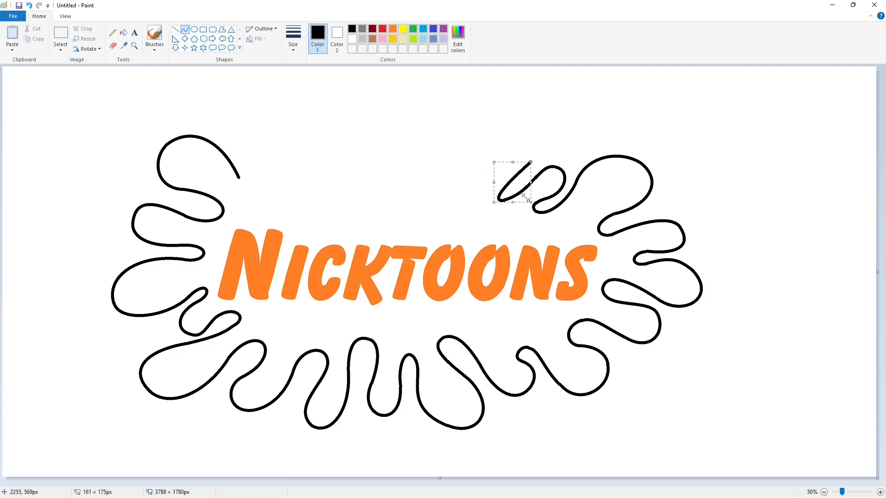
Step: Draw a tall slanted lobe above the second o and n, carrying its left side down to above the first o
{"action": "left_click", "coordinate": [557, 198]}
{"action": "mouse_move", "coordinate": [531, 161]}
{"action": "left_mouse_down"}
{"action": "mouse_move", "coordinate": [542, 111]}
{"action": "mouse_move", "coordinate": [562, 118]}
{"action": "left_mouse_up"}
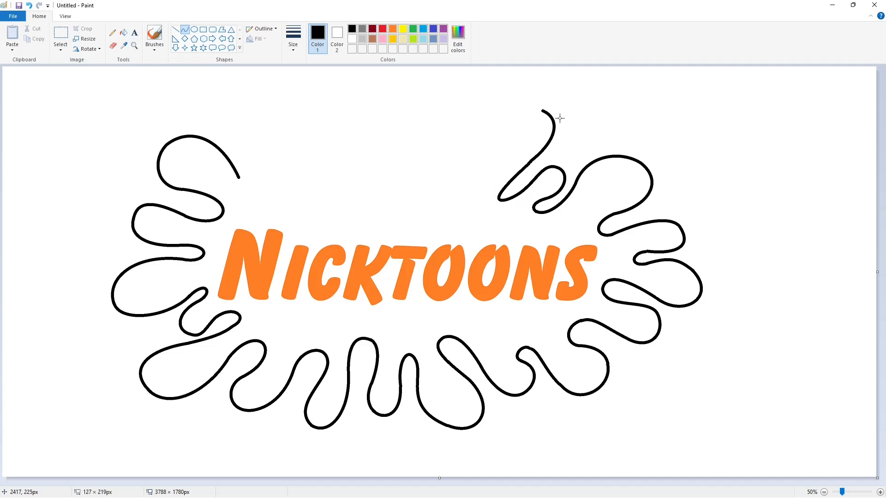
{"action": "left_click", "coordinate": [657, 159]}
{"action": "left_click_drag", "start_coordinate": [542, 111], "coordinate": [446, 212]}
{"action": "left_click_drag", "start_coordinate": [501, 151], "coordinate": [511, 103]}
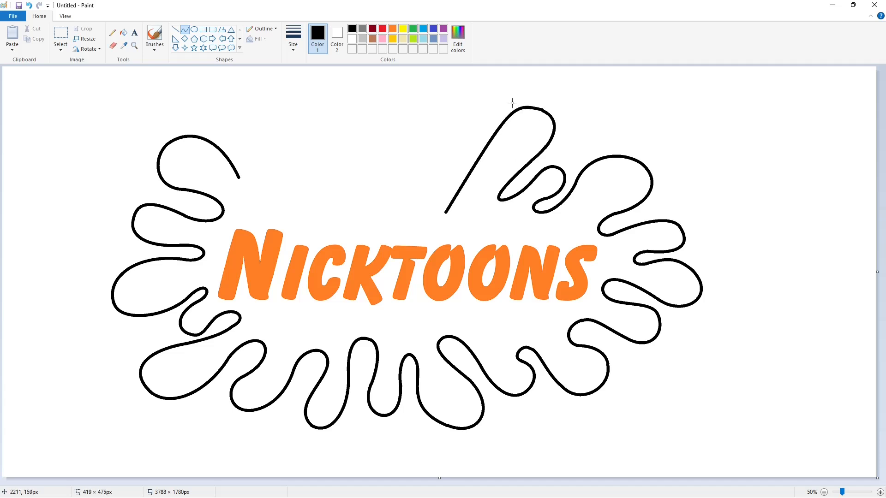
{"action": "left_click_drag", "start_coordinate": [475, 178], "coordinate": [476, 197]}
{"action": "key", "text": "ctrl+z"}
{"action": "left_click_drag", "start_coordinate": [488, 161], "coordinate": [542, 110]}
{"action": "mouse_move", "coordinate": [514, 137]}
{"action": "left_mouse_down"}
{"action": "mouse_move", "coordinate": [524, 103]}
{"action": "mouse_move", "coordinate": [501, 128]}
{"action": "left_mouse_up"}
{"action": "mouse_move", "coordinate": [486, 163]}
{"action": "left_mouse_down"}
{"action": "mouse_move", "coordinate": [432, 212]}
{"action": "mouse_move", "coordinate": [475, 203]}
{"action": "mouse_move", "coordinate": [433, 189]}
{"action": "mouse_move", "coordinate": [423, 200]}
{"action": "mouse_move", "coordinate": [432, 126]}
{"action": "mouse_move", "coordinate": [457, 149]}
{"action": "mouse_move", "coordinate": [453, 123]}
{"action": "mouse_move", "coordinate": [454, 139]}
{"action": "mouse_move", "coordinate": [430, 125]}
{"action": "left_mouse_up"}
{"action": "key", "text": "ctrl+z"}
Step: Curve the outline through an inlet above the first o and over a rounded lobe above the t
{"action": "left_click_drag", "start_coordinate": [441, 155], "coordinate": [458, 158]}
{"action": "left_click_drag", "start_coordinate": [453, 139], "coordinate": [458, 123]}
{"action": "left_click_drag", "start_coordinate": [412, 145], "coordinate": [402, 125]}
{"action": "left_click_drag", "start_coordinate": [396, 150], "coordinate": [388, 142]}
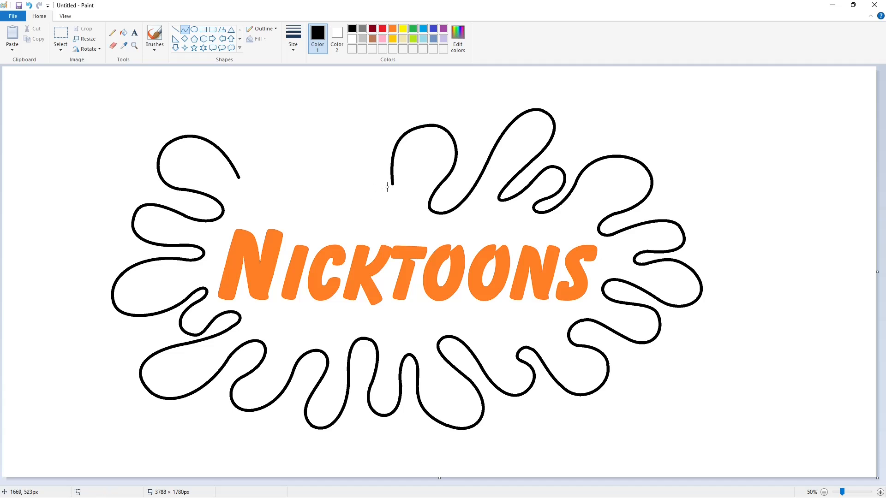
Step: Draw an inlet above the k and the top of a tall lobe above the c and k
{"action": "left_click_drag", "start_coordinate": [364, 201], "coordinate": [364, 201]}
{"action": "mouse_move", "coordinate": [371, 203]}
{"action": "left_mouse_down"}
{"action": "mouse_move", "coordinate": [391, 213]}
{"action": "mouse_move", "coordinate": [376, 149]}
{"action": "mouse_move", "coordinate": [359, 184]}
{"action": "left_mouse_up"}
{"action": "left_click", "coordinate": [359, 183]}
{"action": "left_click_drag", "start_coordinate": [377, 150], "coordinate": [350, 91]}
{"action": "mouse_move", "coordinate": [371, 115]}
{"action": "left_mouse_down"}
{"action": "mouse_move", "coordinate": [396, 120]}
{"action": "mouse_move", "coordinate": [386, 83]}
{"action": "left_mouse_up"}
{"action": "left_click", "coordinate": [463, 132]}
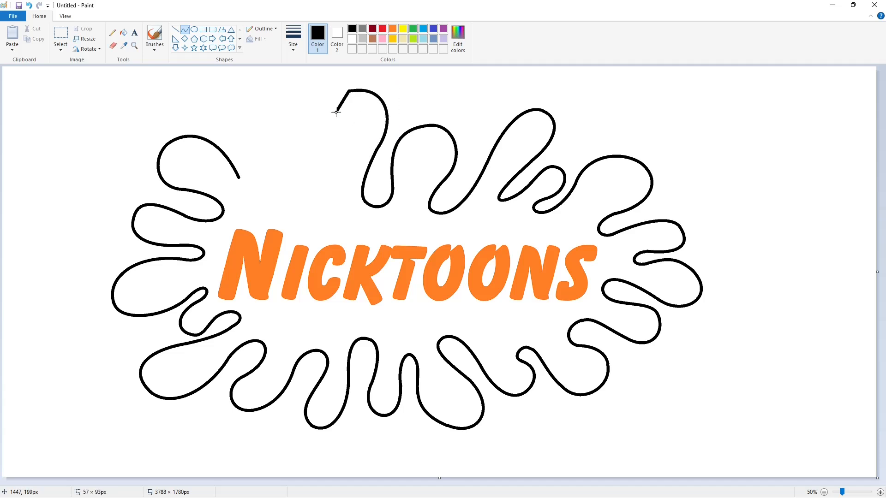
Step: Curve the outline down the left side of the tall lobe above the c and k
{"action": "mouse_move", "coordinate": [336, 112]}
{"action": "left_mouse_down"}
{"action": "mouse_move", "coordinate": [327, 153]}
{"action": "mouse_move", "coordinate": [311, 132]}
{"action": "mouse_move", "coordinate": [324, 96]}
{"action": "mouse_move", "coordinate": [327, 153]}
{"action": "mouse_move", "coordinate": [310, 131]}
{"action": "mouse_move", "coordinate": [325, 97]}
{"action": "left_mouse_up"}
{"action": "left_click", "coordinate": [374, 132]}
{"action": "key", "text": "ctrl+z"}
{"action": "left_click", "coordinate": [330, 163]}
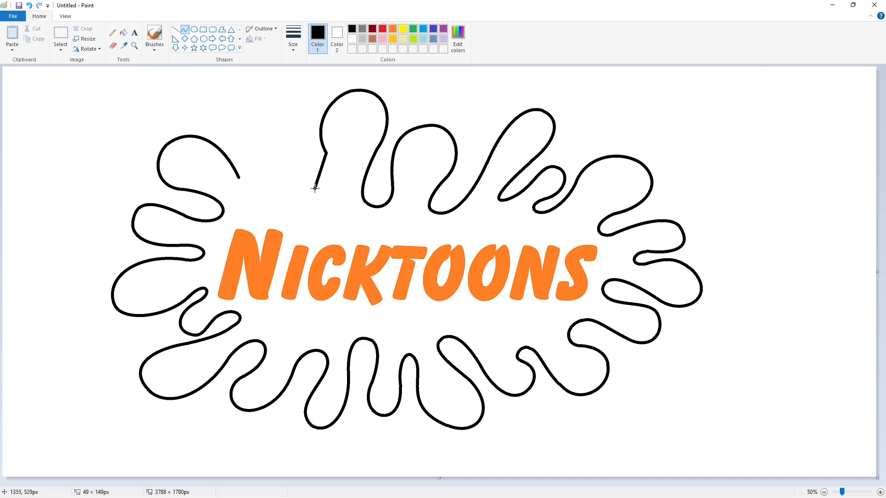
Step: Draw a narrow rounded inlet above the c and carry its left side up toward the i
{"action": "left_click_drag", "start_coordinate": [314, 188], "coordinate": [315, 190]}
{"action": "left_click_drag", "start_coordinate": [323, 174], "coordinate": [331, 191]}
{"action": "left_click", "coordinate": [376, 186]}
{"action": "left_click_drag", "start_coordinate": [314, 189], "coordinate": [303, 159]}
{"action": "mouse_move", "coordinate": [295, 171]}
{"action": "left_mouse_down"}
{"action": "mouse_move", "coordinate": [267, 128]}
{"action": "mouse_move", "coordinate": [313, 144]}
{"action": "left_mouse_up"}
Step: Draw a rounded lobe above the N and i, curving its left side back inward at the bottom
{"action": "mouse_move", "coordinate": [302, 131]}
{"action": "left_mouse_down"}
{"action": "mouse_move", "coordinate": [293, 118]}
{"action": "mouse_move", "coordinate": [273, 172]}
{"action": "left_mouse_up"}
{"action": "left_click", "coordinate": [389, 159]}
{"action": "mouse_move", "coordinate": [262, 147]}
{"action": "left_mouse_down"}
{"action": "mouse_move", "coordinate": [251, 137]}
{"action": "mouse_move", "coordinate": [262, 190]}
{"action": "mouse_move", "coordinate": [283, 184]}
{"action": "mouse_move", "coordinate": [283, 195]}
{"action": "mouse_move", "coordinate": [271, 192]}
{"action": "mouse_move", "coordinate": [282, 184]}
{"action": "mouse_move", "coordinate": [285, 193]}
{"action": "mouse_move", "coordinate": [271, 193]}
{"action": "mouse_move", "coordinate": [284, 183]}
{"action": "left_mouse_up"}
{"action": "left_click", "coordinate": [298, 155]}
{"action": "left_click", "coordinate": [317, 197]}
{"action": "key", "text": "ctrl+z"}
{"action": "left_click", "coordinate": [324, 195]}
{"action": "key", "text": "ctrl+z"}
{"action": "left_click", "coordinate": [317, 192]}
{"action": "key", "text": "ctrl+z"}
Step: Close the splat outline with a curved inlet above the N that joins the upper-left lobe
{"action": "mouse_move", "coordinate": [280, 189]}
{"action": "left_mouse_down"}
{"action": "mouse_move", "coordinate": [239, 178]}
{"action": "mouse_move", "coordinate": [250, 191]}
{"action": "mouse_move", "coordinate": [242, 188]}
{"action": "left_mouse_up"}
{"action": "left_click", "coordinate": [326, 195]}
{"action": "left_click", "coordinate": [356, 216]}
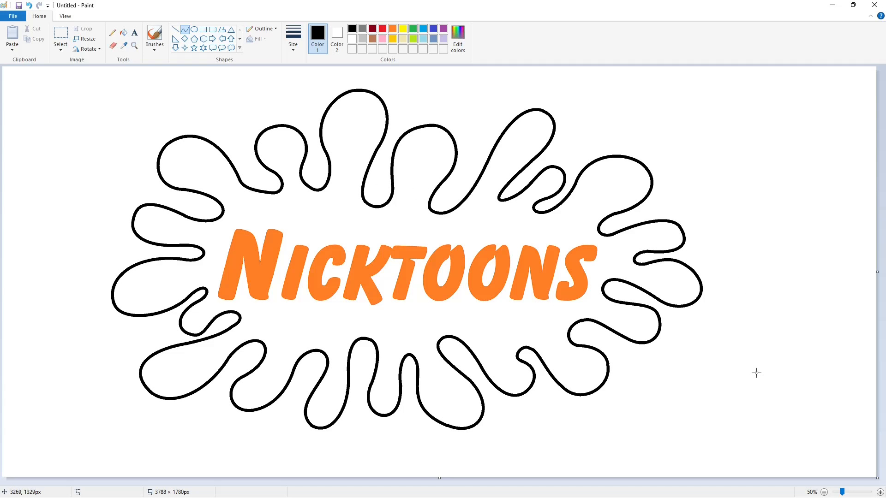
Step: Touch up the inner edges of the two lower-right inlets of the outline with short white straight lines
{"action": "left_click", "coordinate": [880, 492]}
{"action": "scroll", "coordinate": [367, 466], "scroll_direction": "down", "scroll_amount": 5}
{"action": "left_click_drag", "start_coordinate": [368, 482], "coordinate": [628, 482]}
{"action": "left_click", "coordinate": [176, 30]}
{"action": "left_click_drag", "start_coordinate": [518, 319], "coordinate": [523, 326]}
{"action": "left_click", "coordinate": [504, 252]}
{"action": "left_click", "coordinate": [352, 39]}
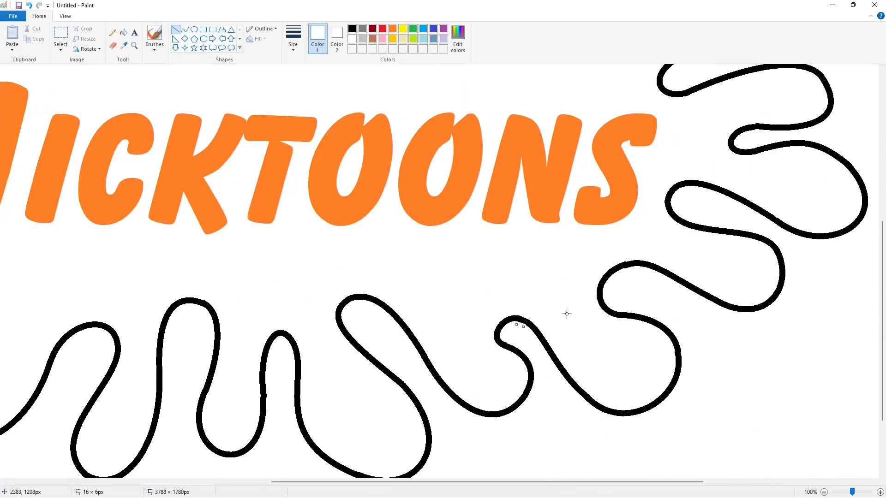
{"action": "left_click_drag", "start_coordinate": [623, 269], "coordinate": [631, 270]}
{"action": "left_click", "coordinate": [663, 271]}
{"action": "left_click", "coordinate": [824, 492]}
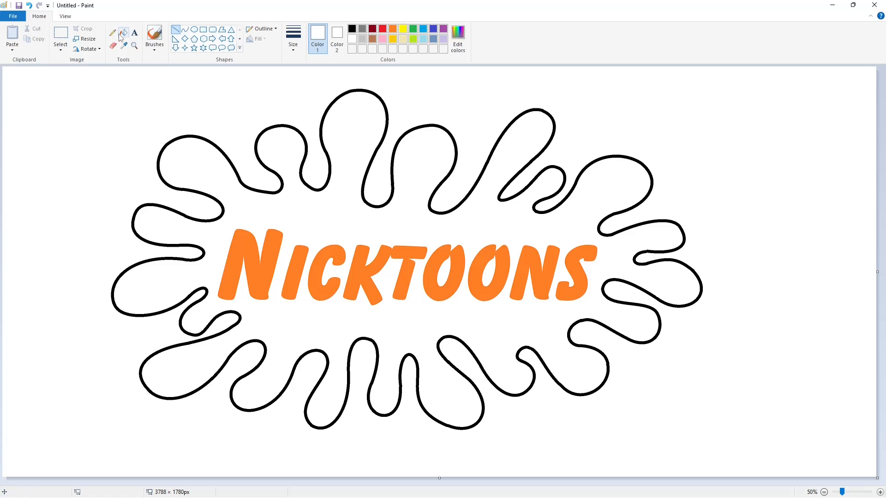
Step: Recolor the black splat outline orange with the Fill tool
{"action": "left_click", "coordinate": [123, 33]}
{"action": "left_click", "coordinate": [392, 28]}
{"action": "left_click", "coordinate": [389, 120]}
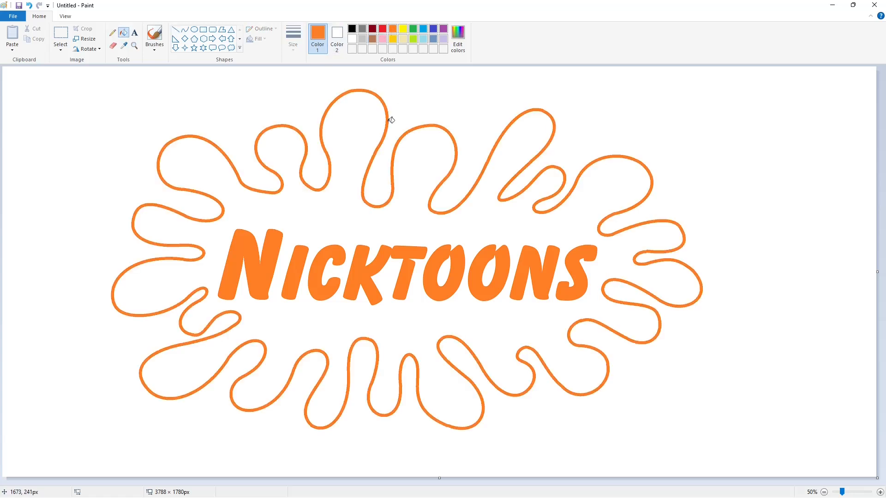